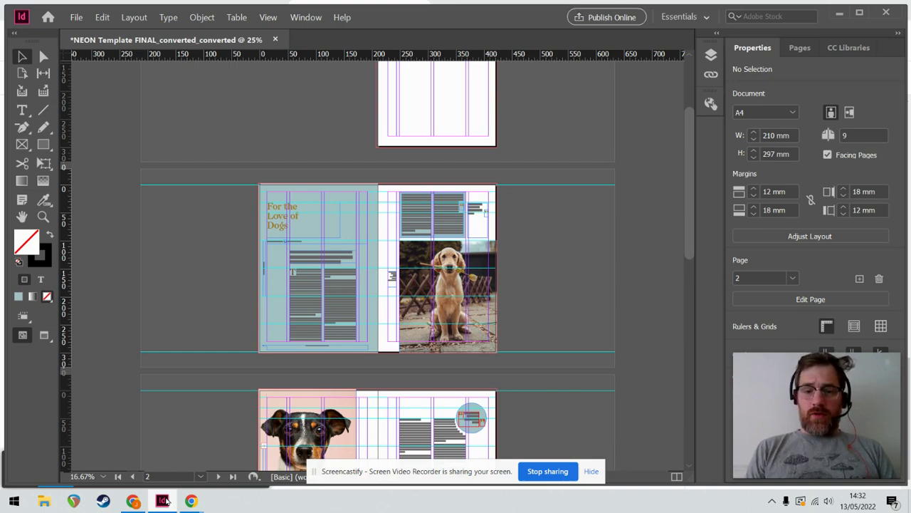
Zoom to 150% and scroll across to page 2's byline, standfirst and body text.
key(ctrl+=)
key(ctrl+=)
key(ctrl+=)
key(ctrl+=)
key(ctrl+=)
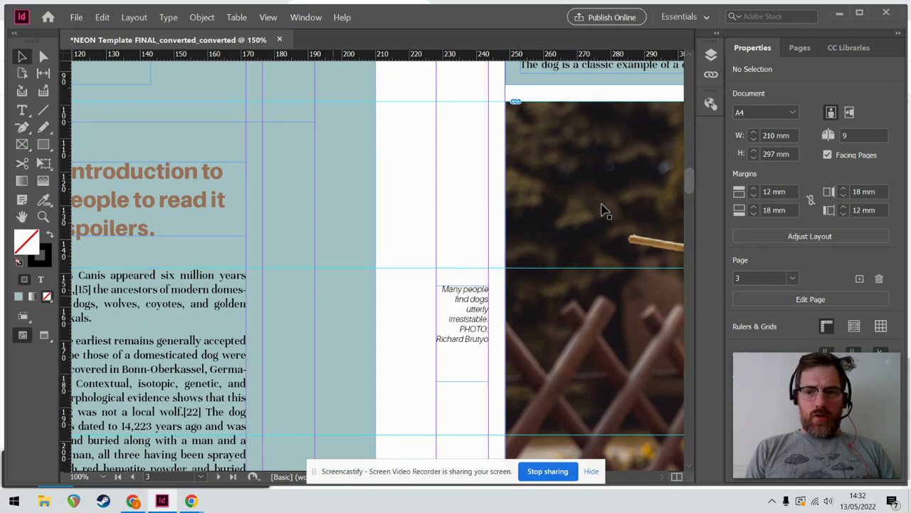
click(639, 483)
drag(615, 478, 516, 479)
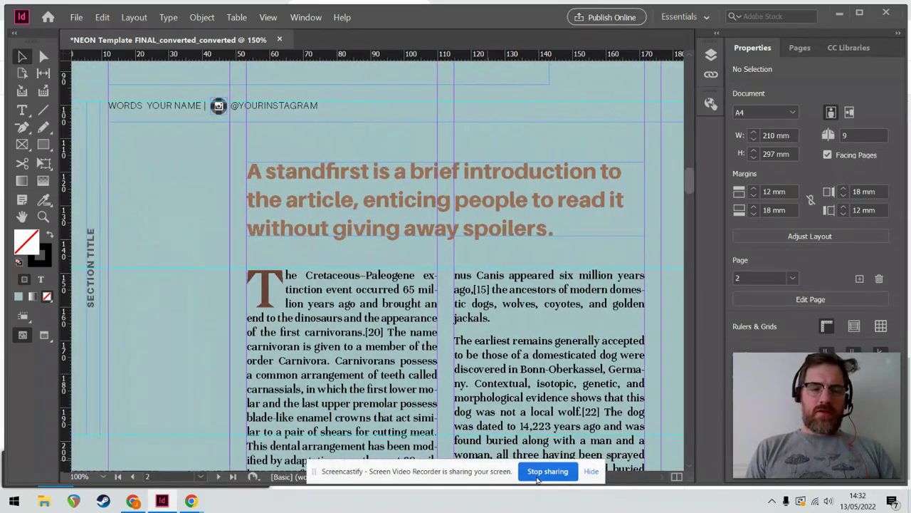
Select the Instagram icon graphic in the byline.
click(218, 106)
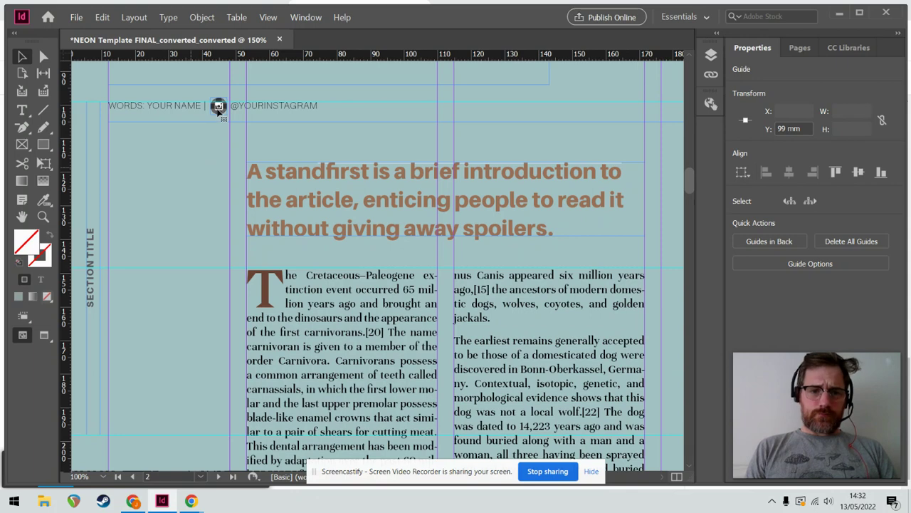
click(218, 105)
click(219, 106)
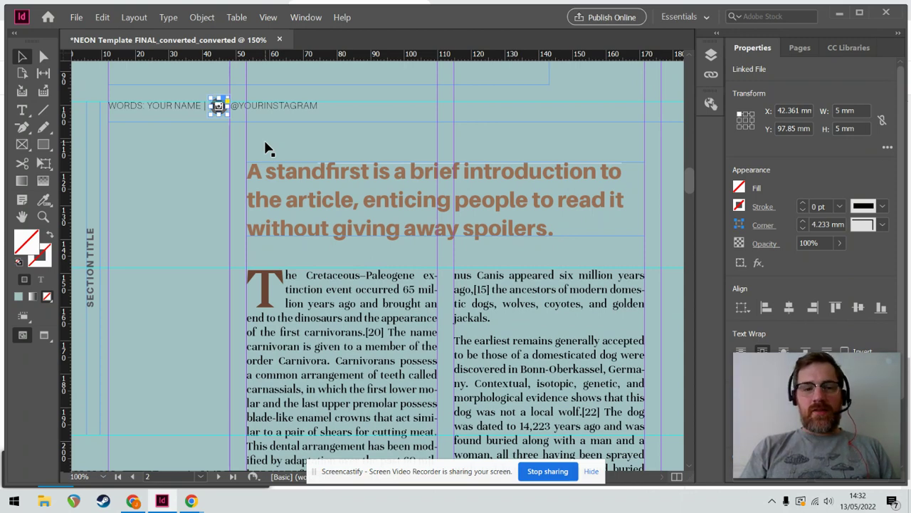
click(220, 111)
click(217, 113)
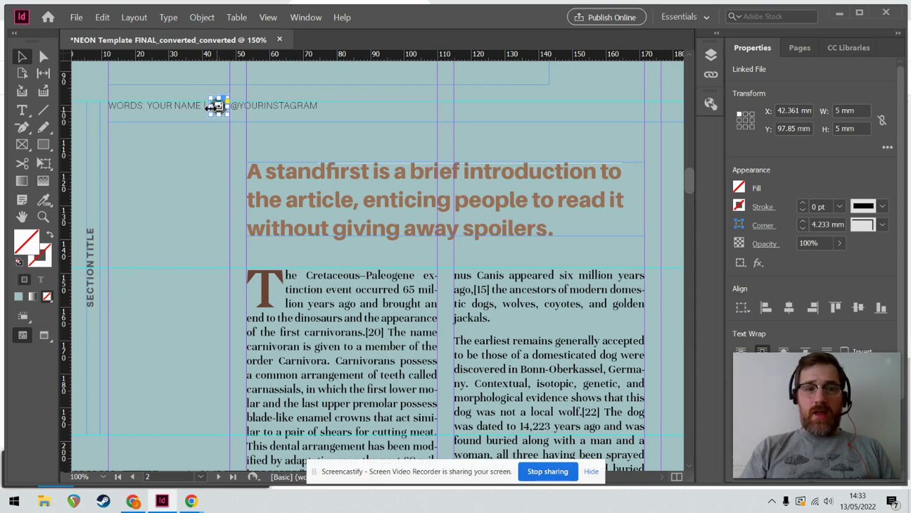
Place Twitter Logo from the NEON Issue 6 folder in place of the Instagram icon.
click(76, 17)
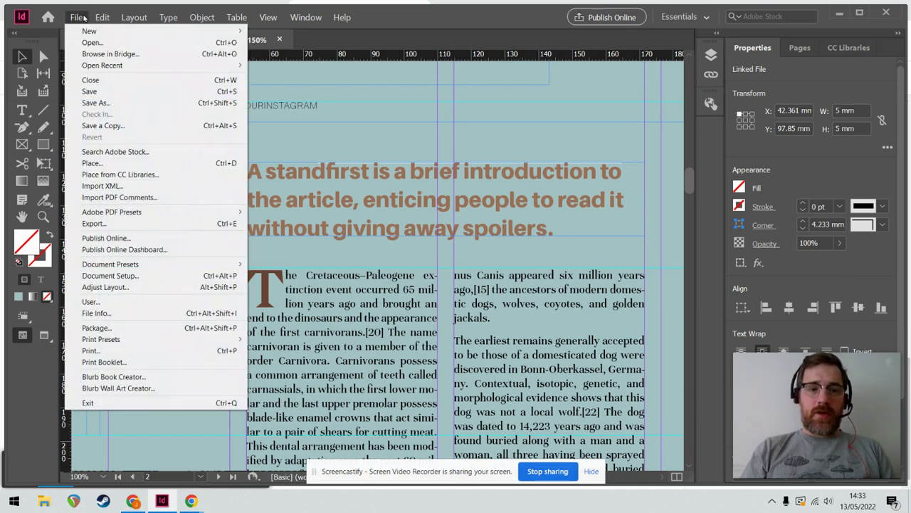
click(108, 163)
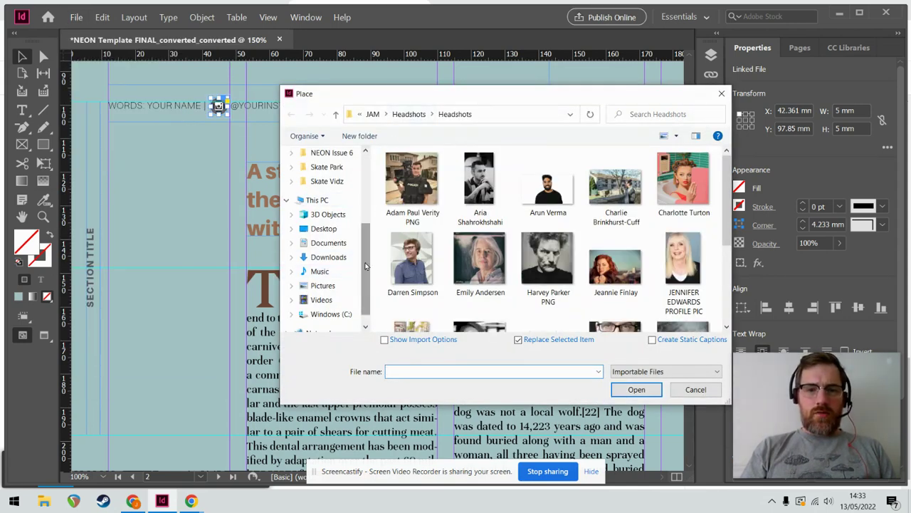
click(331, 152)
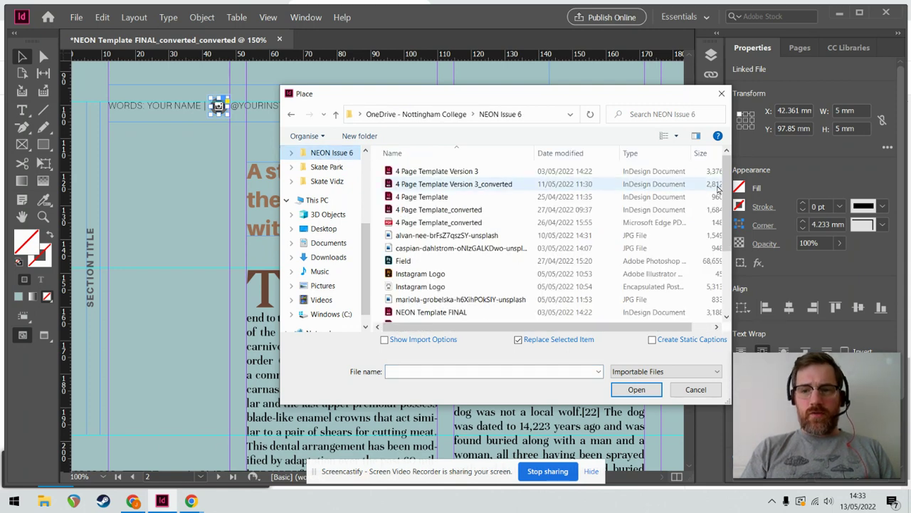
drag(726, 190, 727, 240)
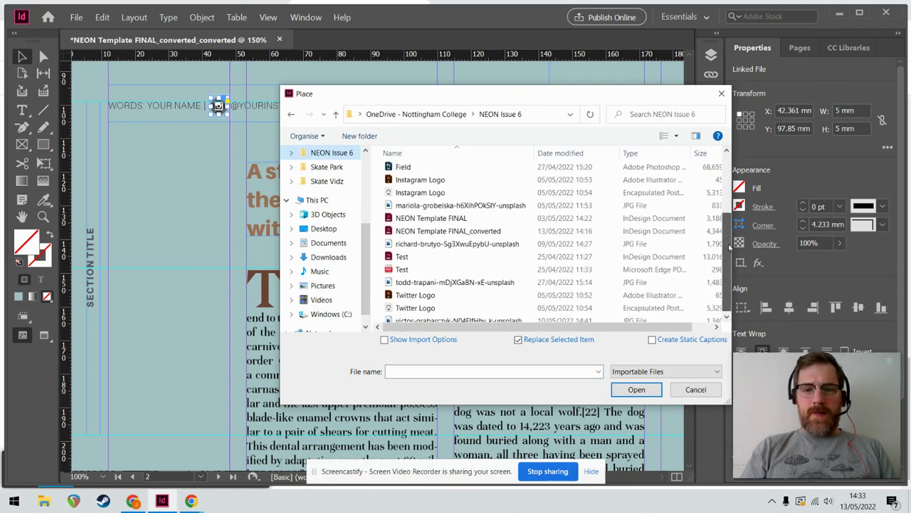
double_click(415, 303)
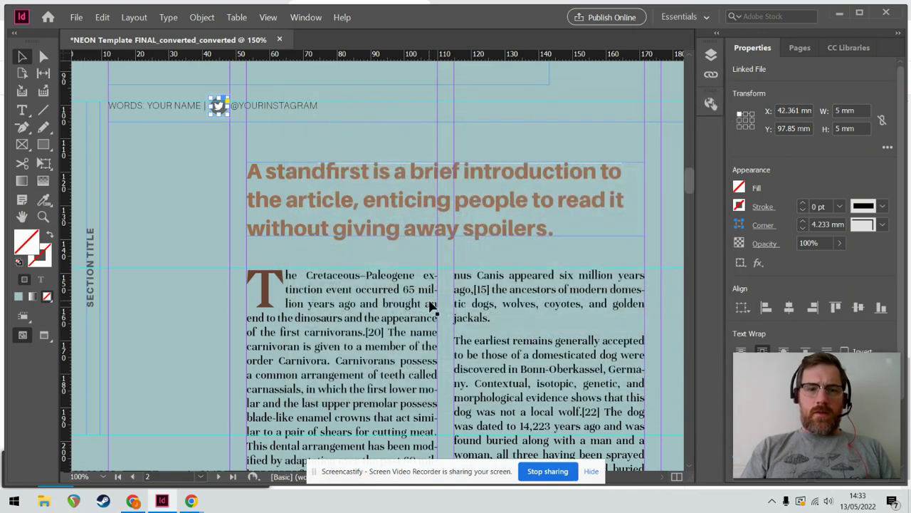
Replace the YOUR NAME byline placeholder with the author's name.
click(155, 159)
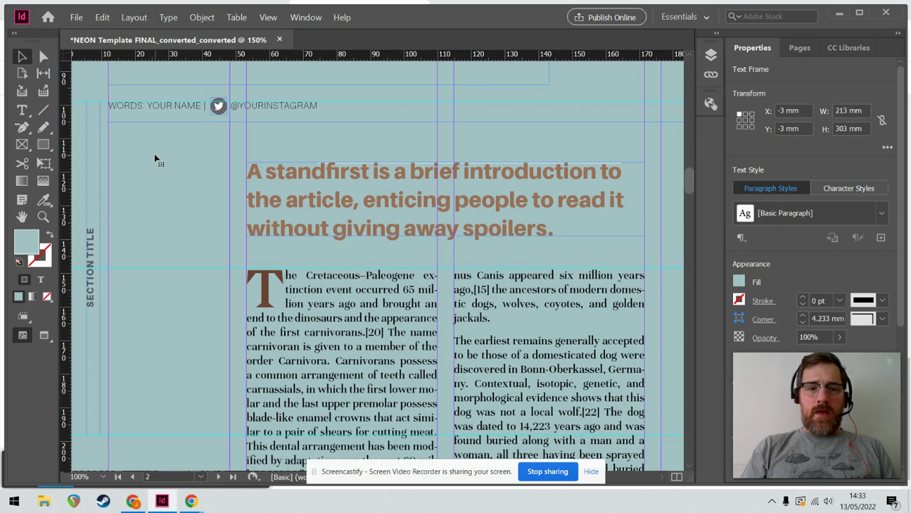
double_click(151, 105)
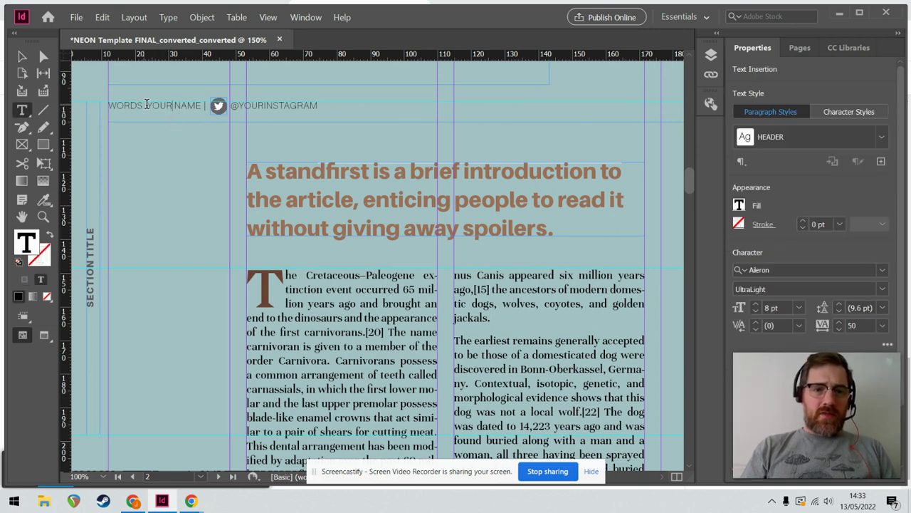
drag(147, 105, 201, 106)
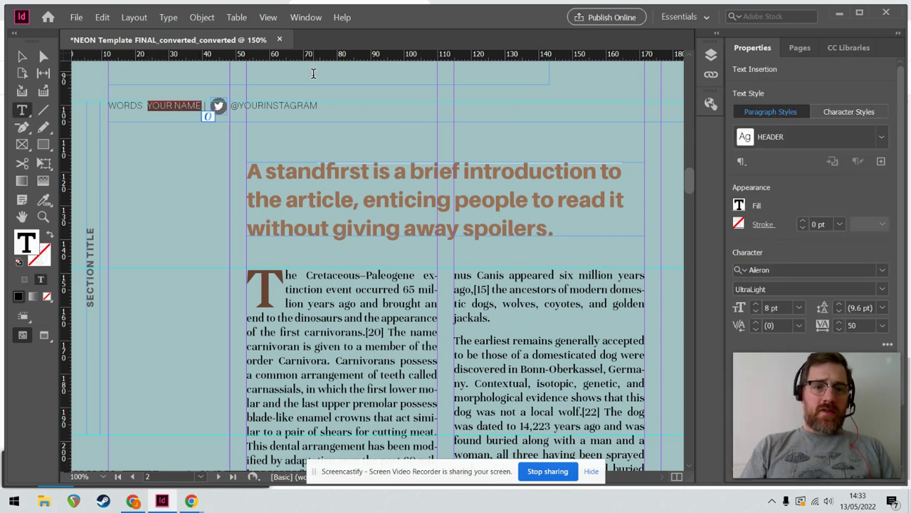
text(JOHN SIM-SON)
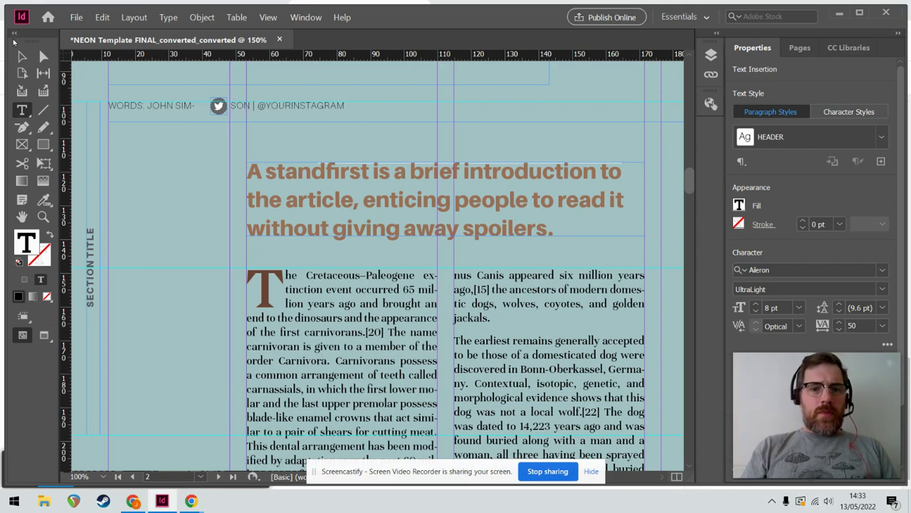
click(22, 56)
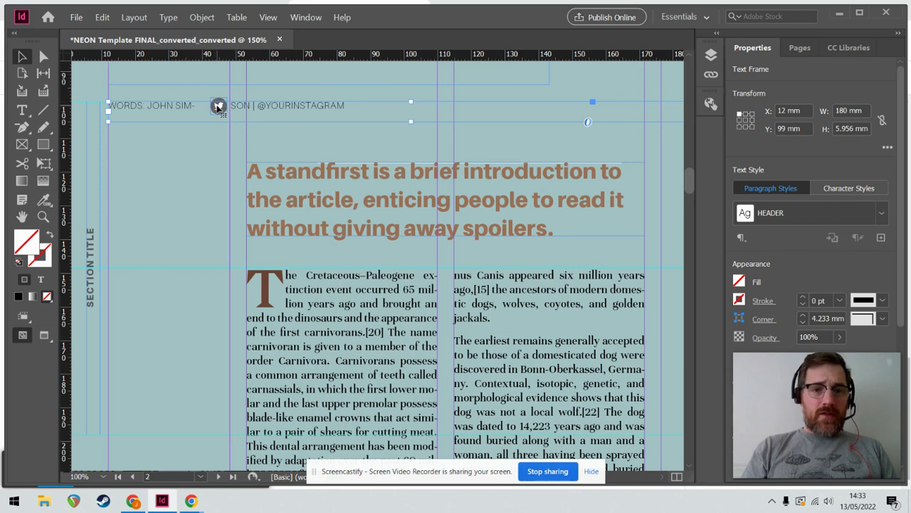
Nudge the inline Twitter icon so it sits correctly beside the name.
click(217, 101)
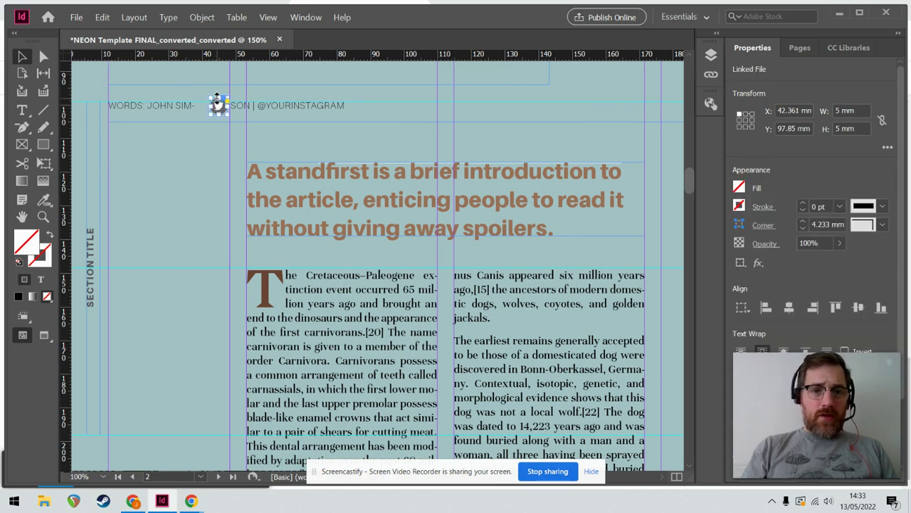
key(Right)
key(Right)
key(Right)
key(Right)
key(Right)
key(Right)
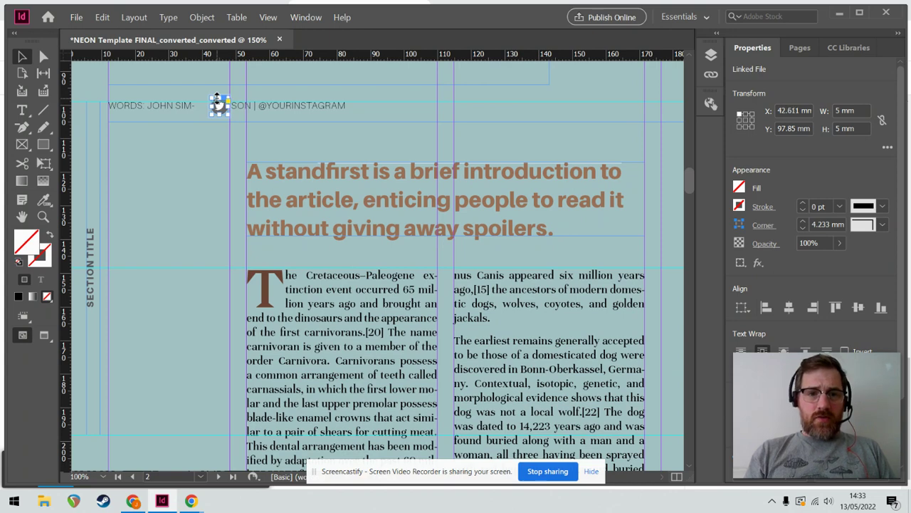
key(Right)
key(Right)
key(Right)
key(Right)
key(Right)
key(Right)
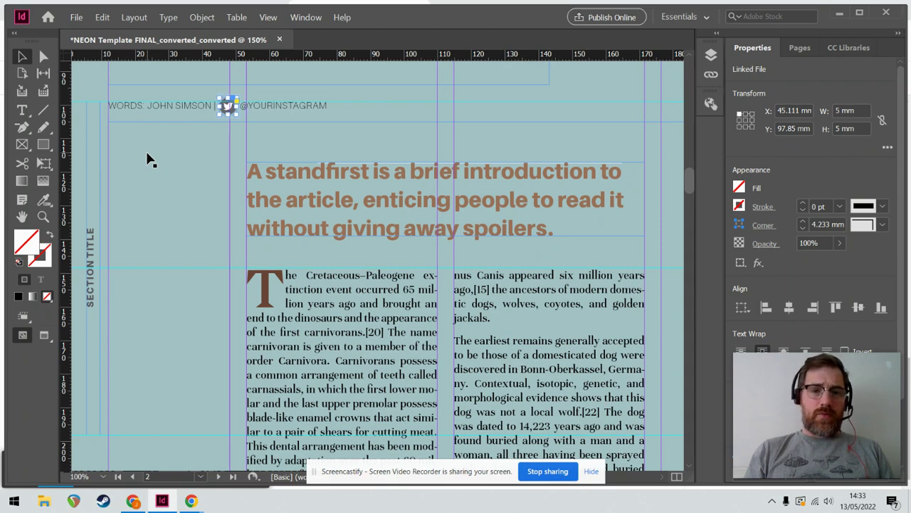
key(Left)
click(184, 167)
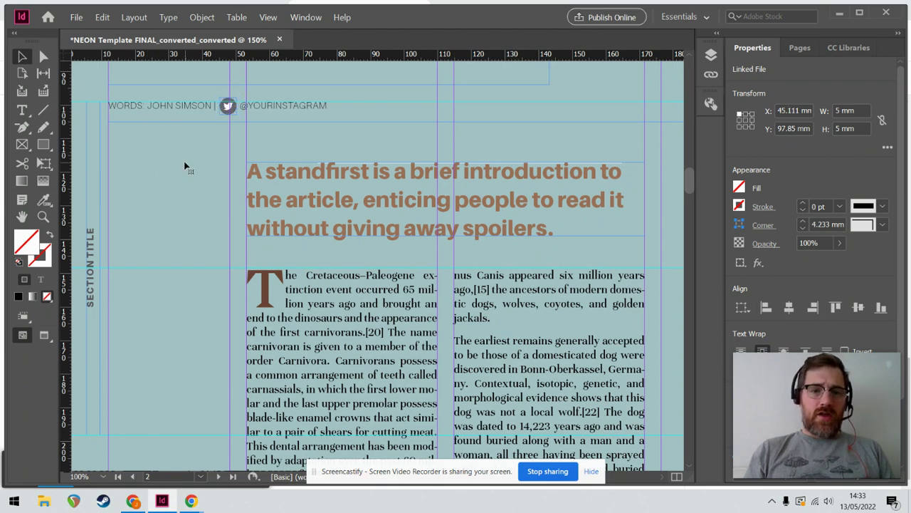
Select the YOURINSTAGRAM placeholder, then scroll and zoom out to page 4's dog photo.
double_click(254, 105)
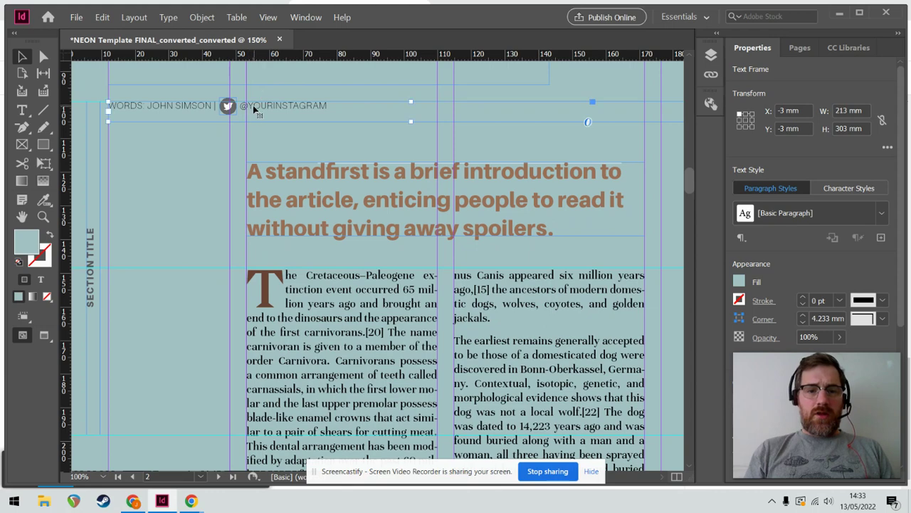
key(shift+Home)
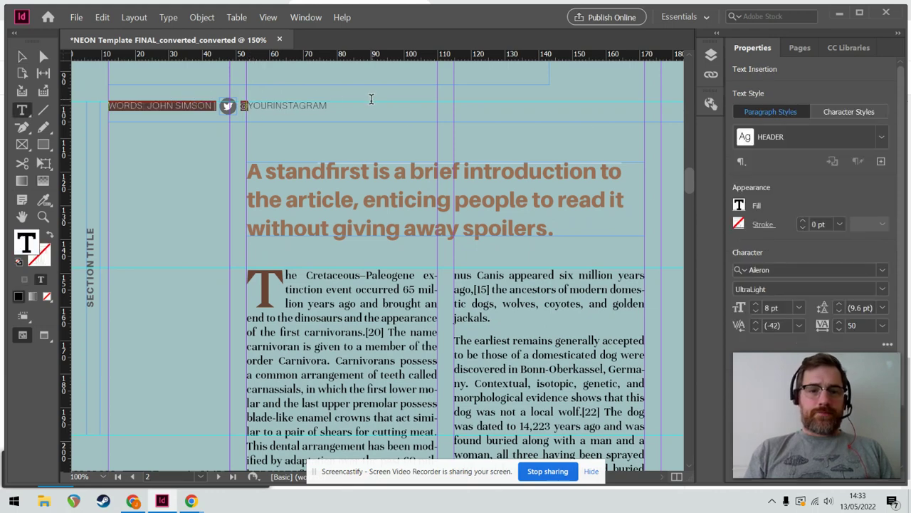
shift+click(368, 104)
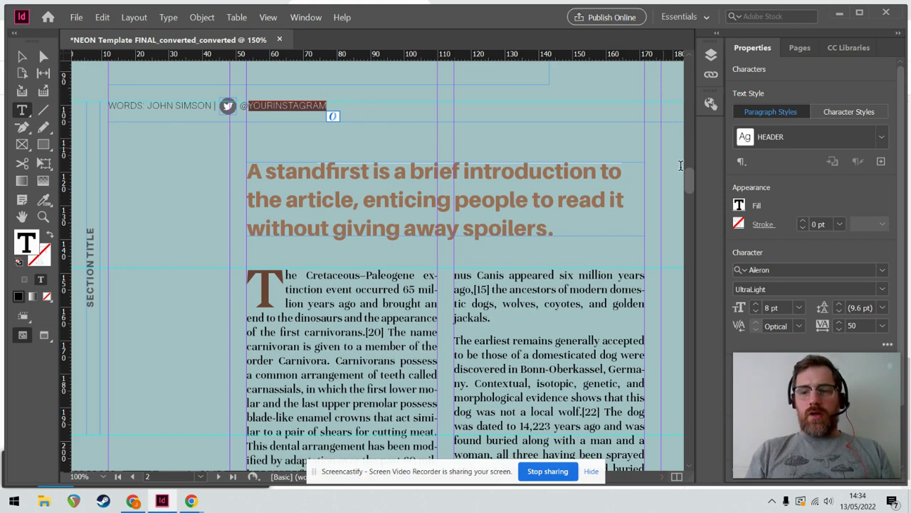
drag(688, 182, 687, 249)
key(ctrl+minus)
key(ctrl+minus)
key(ctrl+minus)
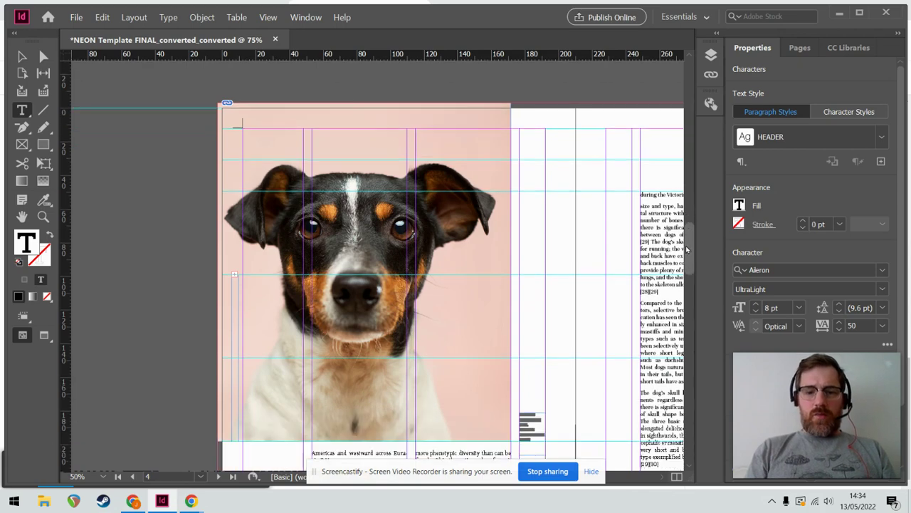
click(22, 56)
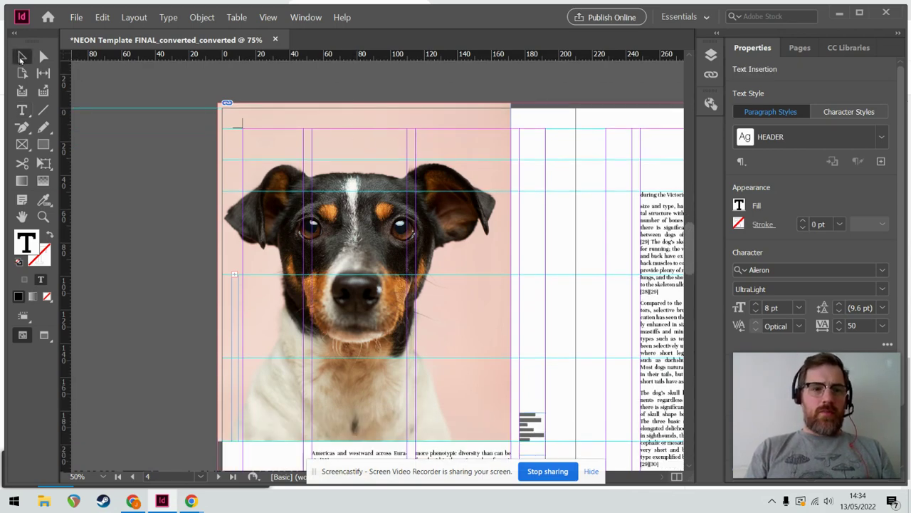
click(302, 142)
click(310, 124)
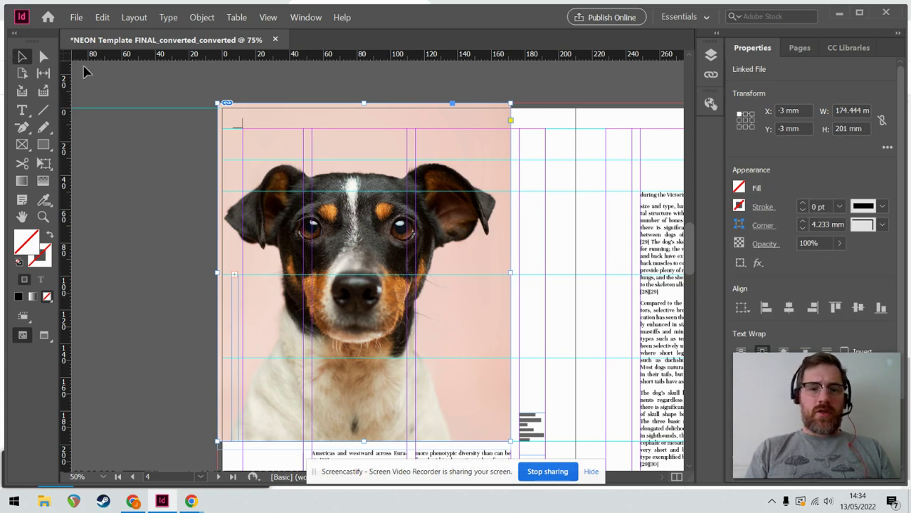
click(78, 17)
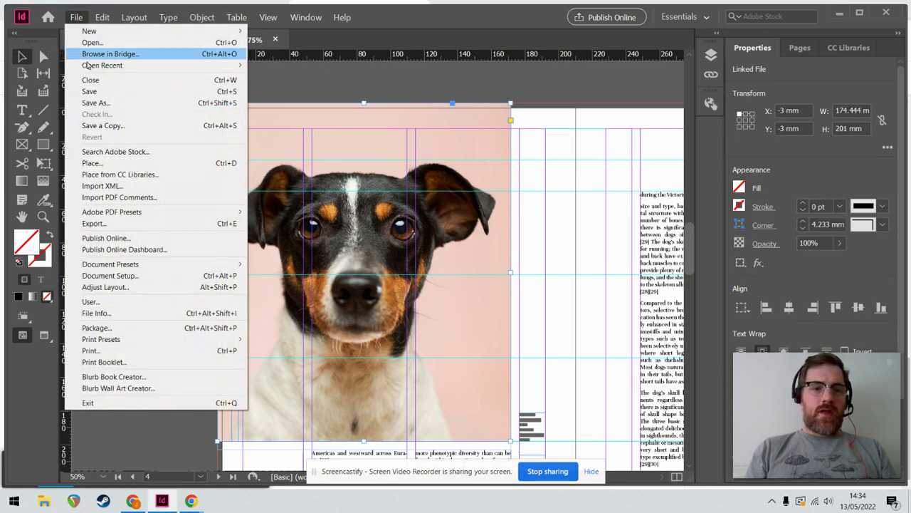
click(109, 163)
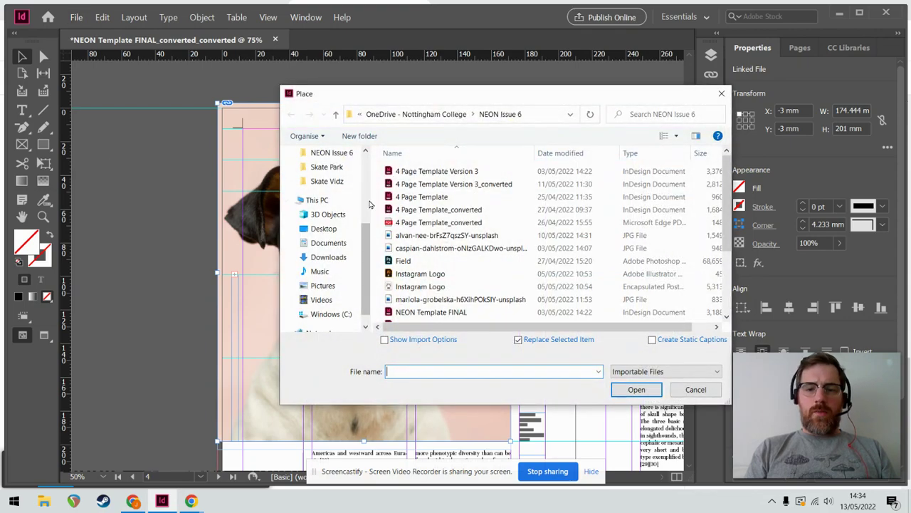
double_click(438, 236)
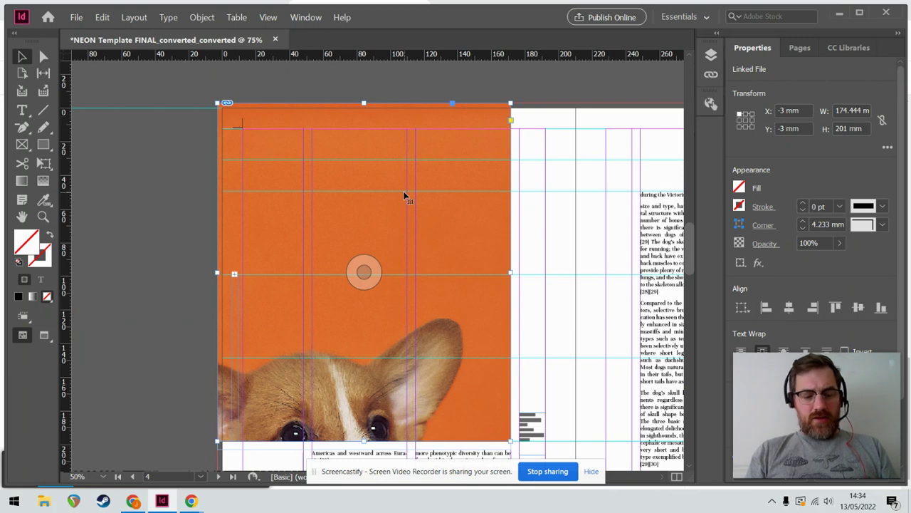
click(405, 194)
key(ctrl+z)
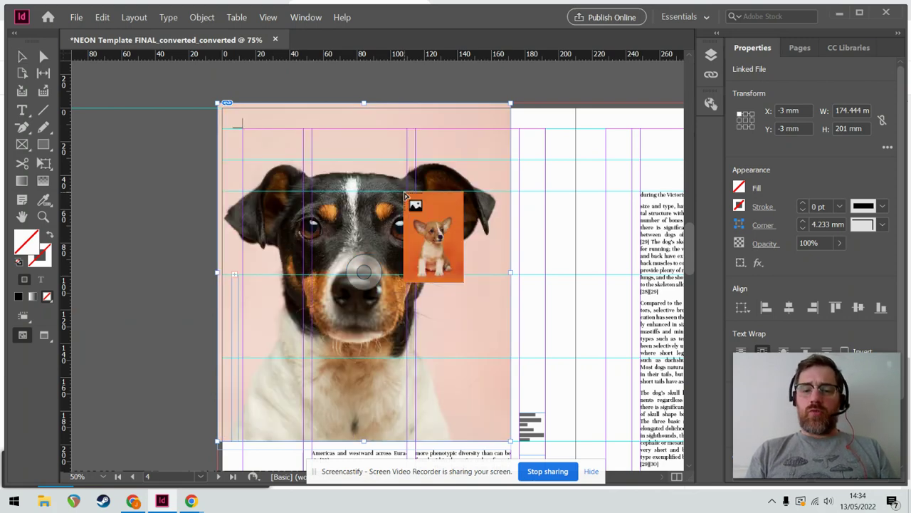
click(21, 58)
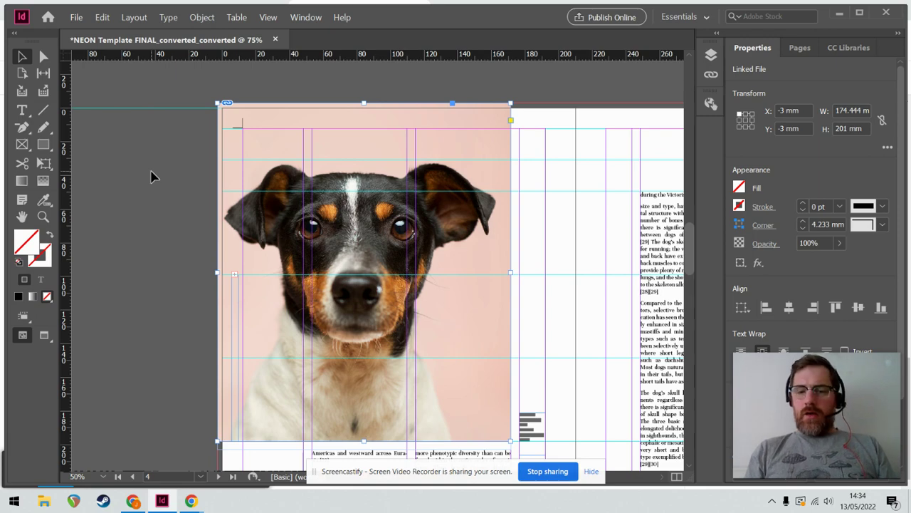
key(shift+w)
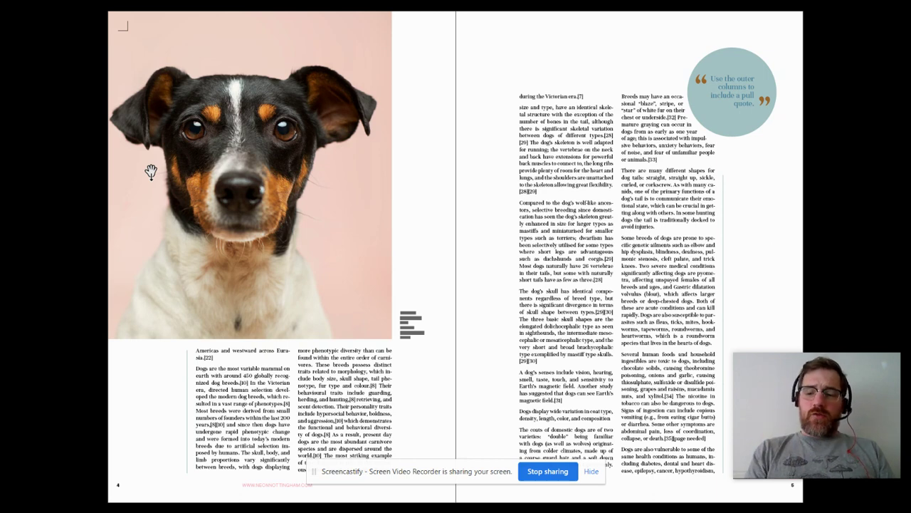
key(Left)
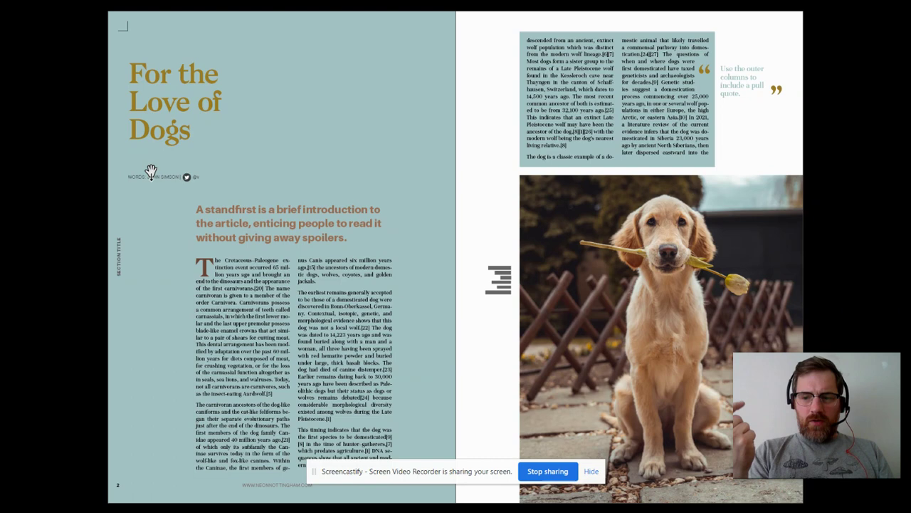
key(Right)
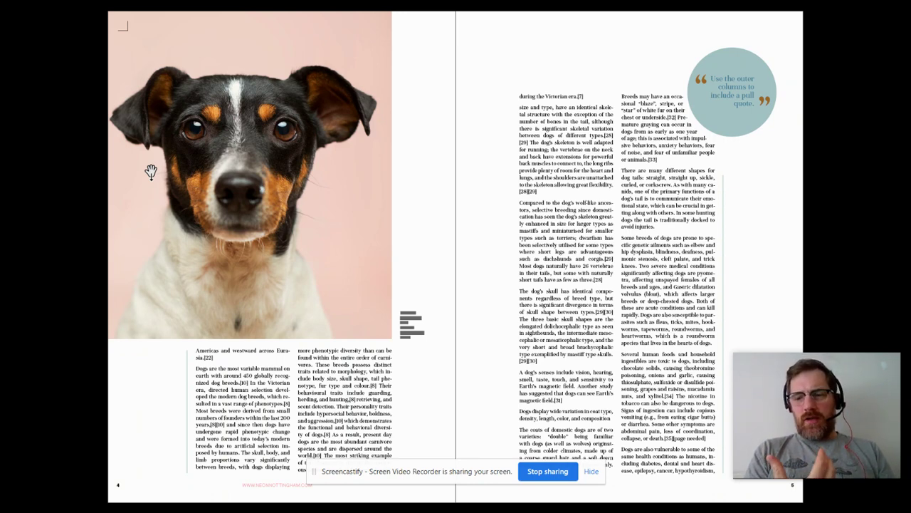
Draw a 71.25 × 76.5 mm rectangle at 50% zoom and fill it R=165 G=195 B=197.
key(Escape)
key(ctrl+equal)
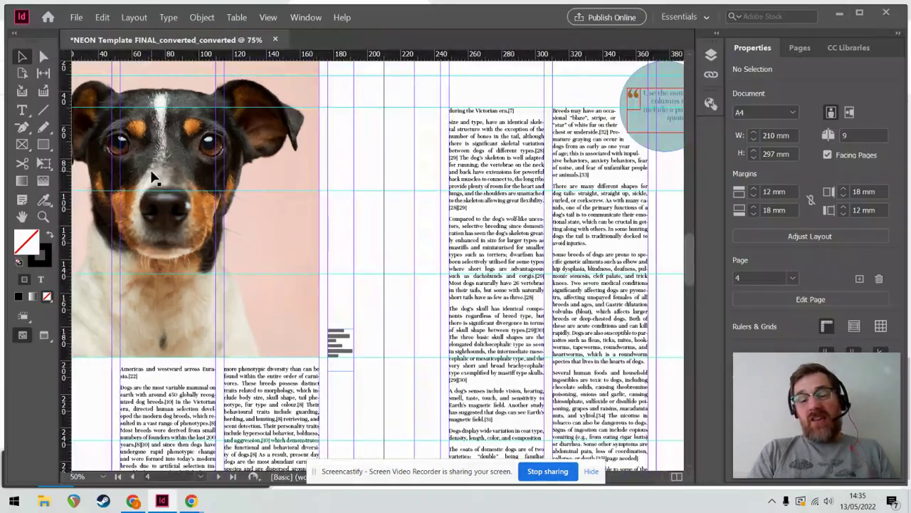
key(ctrl+minus)
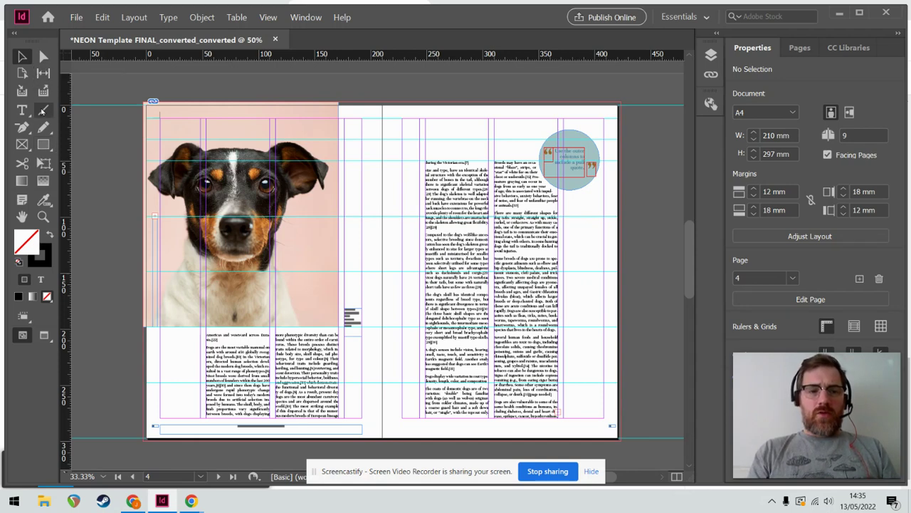
click(43, 145)
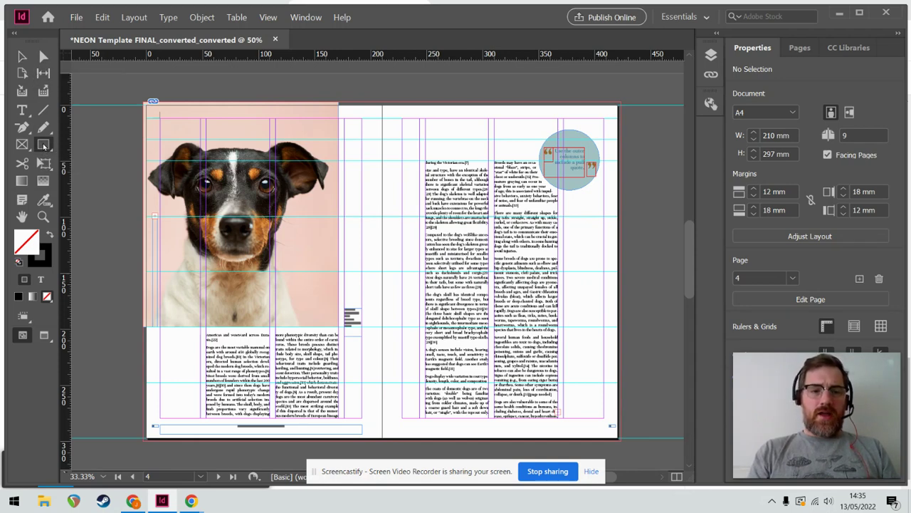
drag(397, 262, 317, 177)
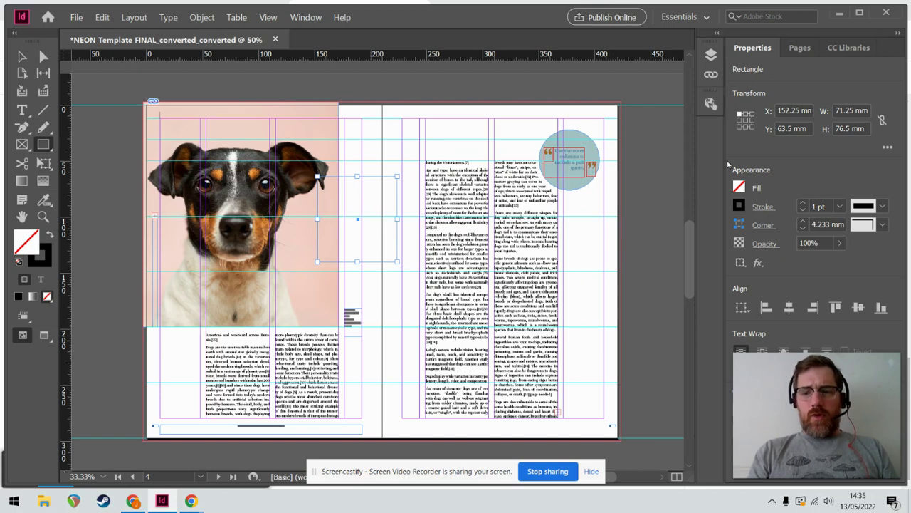
click(739, 187)
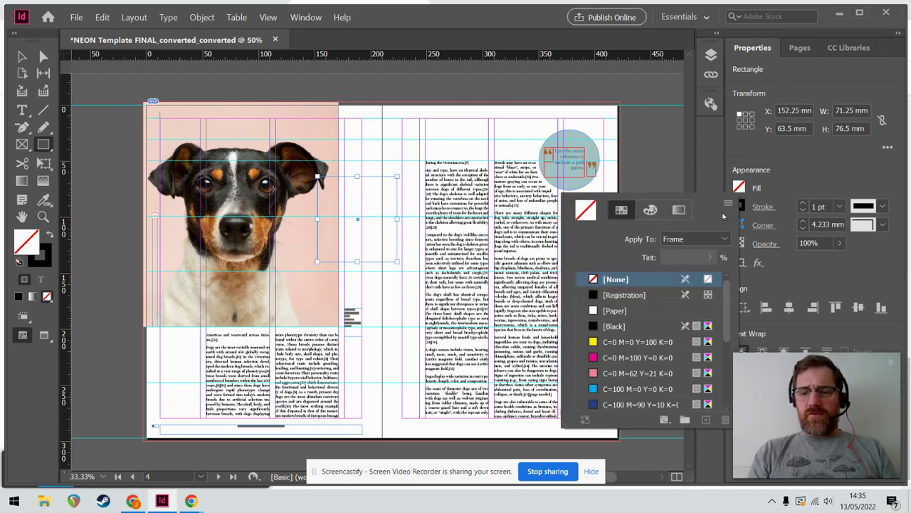
drag(727, 299, 728, 384)
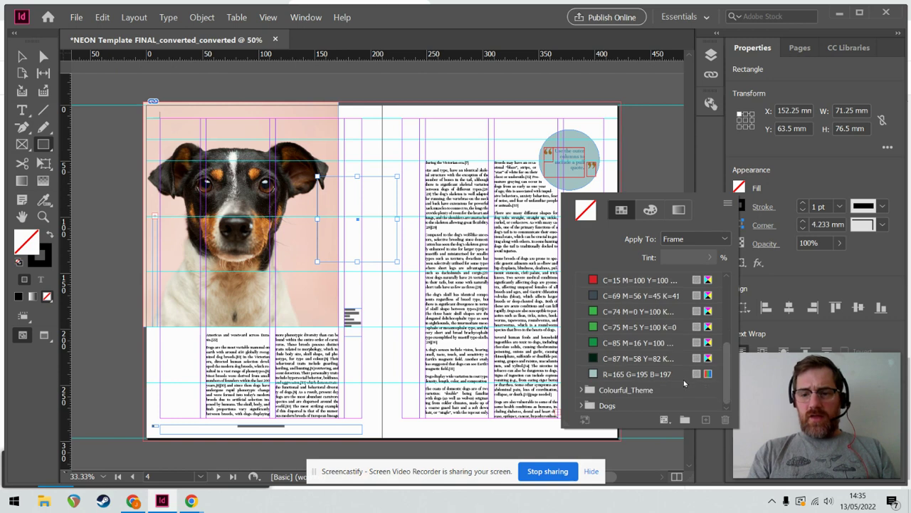
click(652, 375)
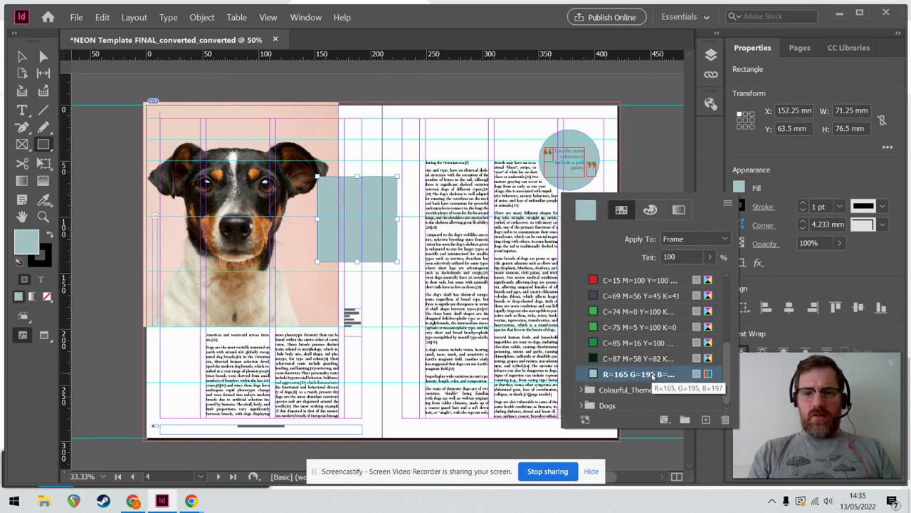
Remove the rectangle's stroke, then move it to −3, −3 mm and enlarge it to 174.444 × 201 mm.
click(803, 210)
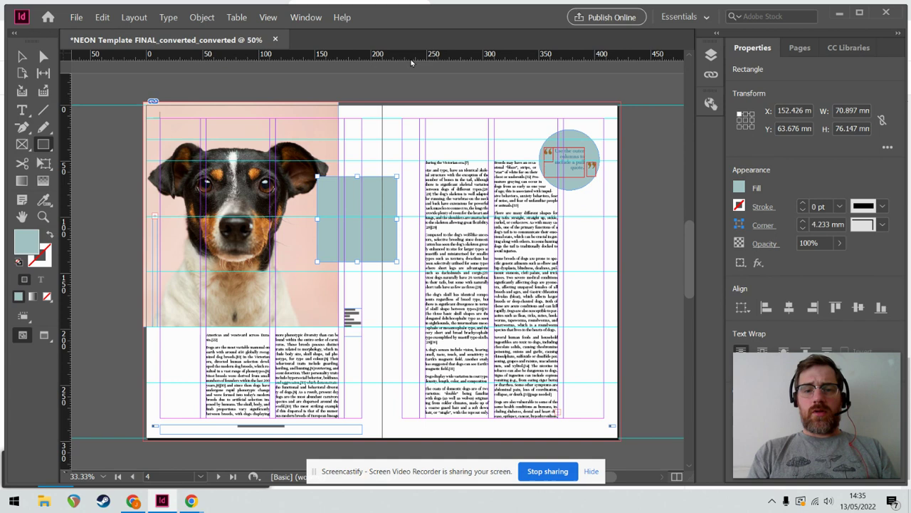
click(21, 57)
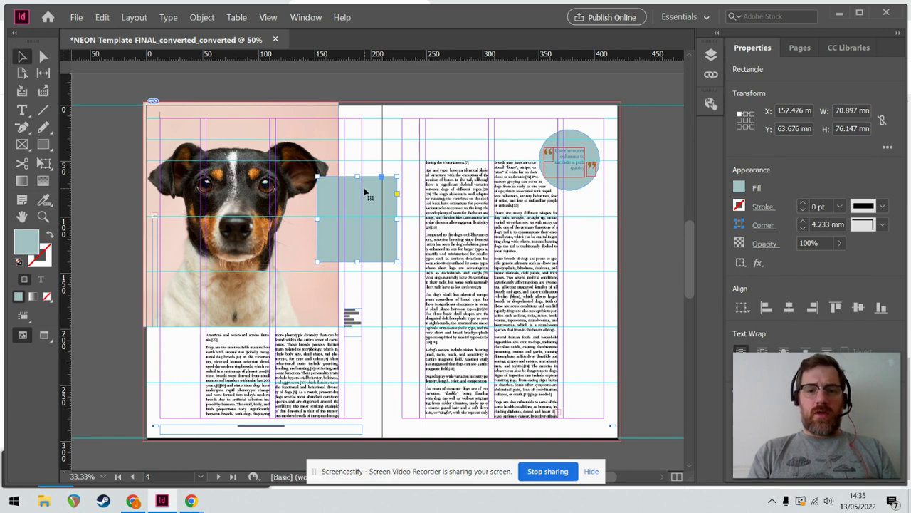
drag(366, 189, 191, 123)
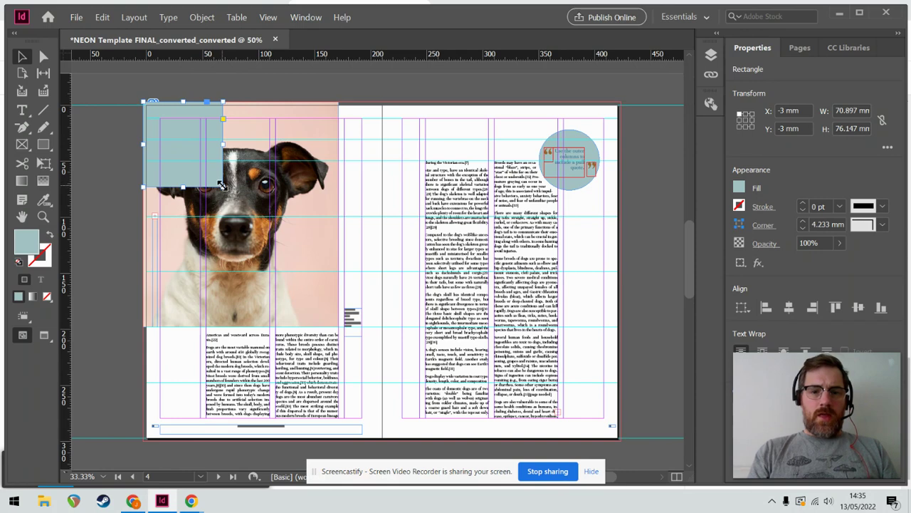
drag(223, 187, 336, 327)
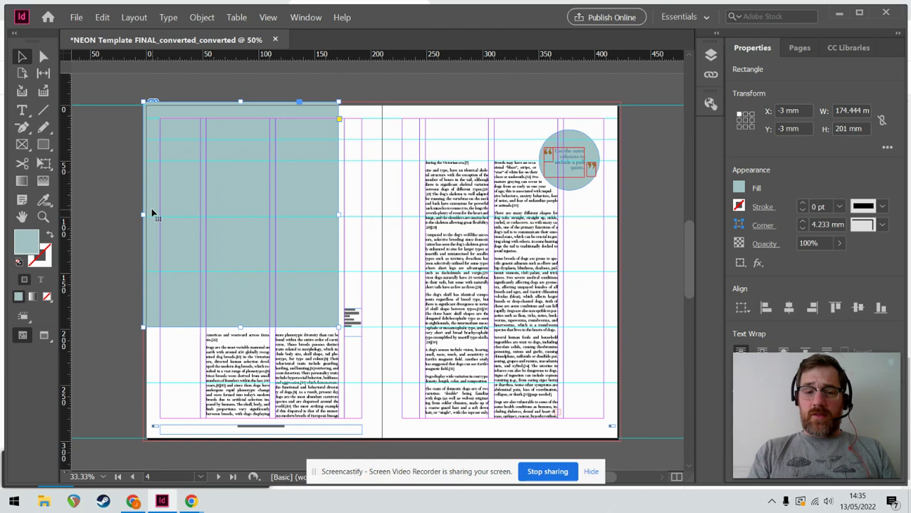
In the Effects panel, try Multiply, Screen and Overlay, then set the rectangle's blend to Hue.
click(304, 22)
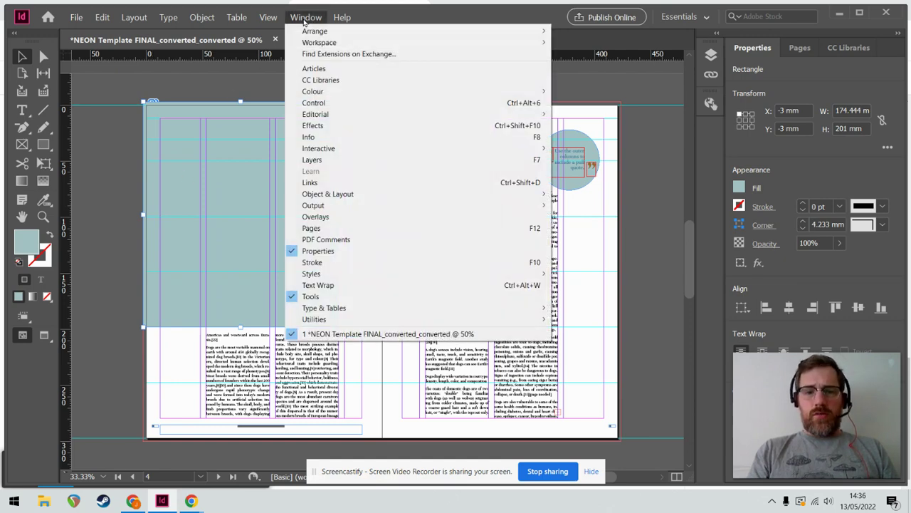
click(312, 125)
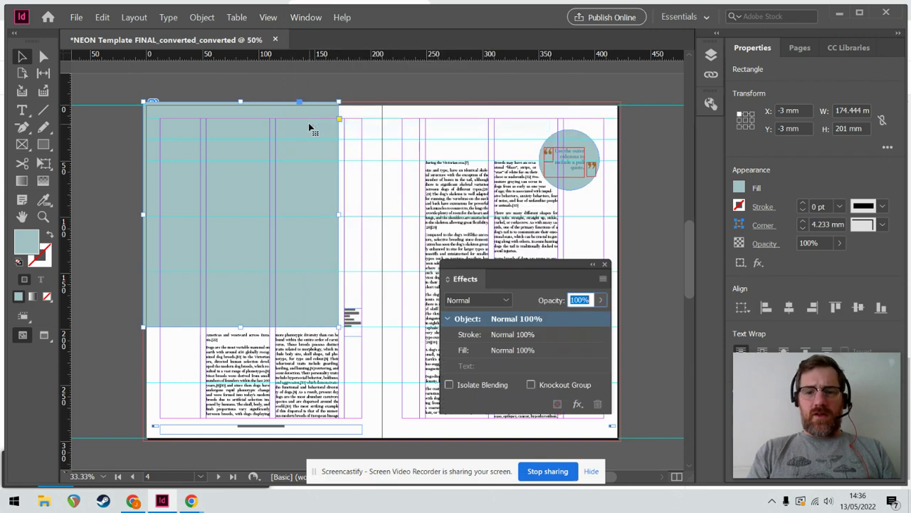
click(494, 302)
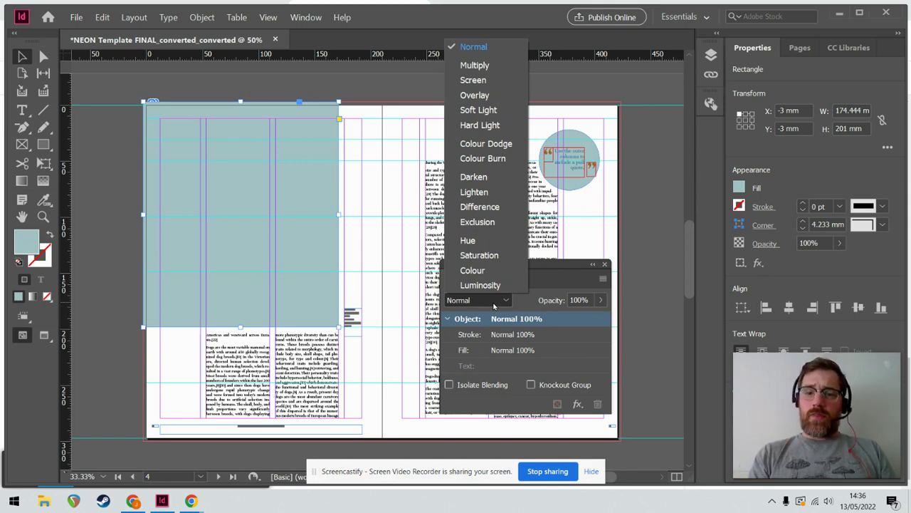
click(473, 65)
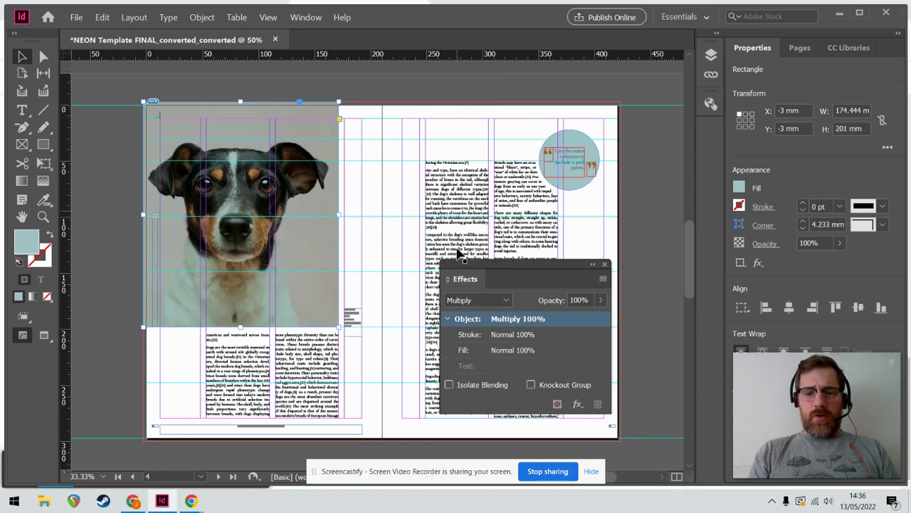
click(481, 302)
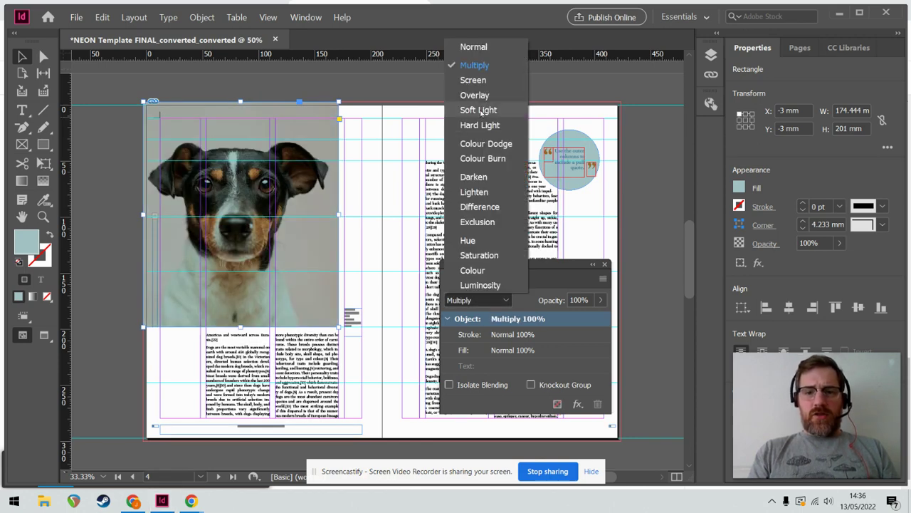
click(477, 83)
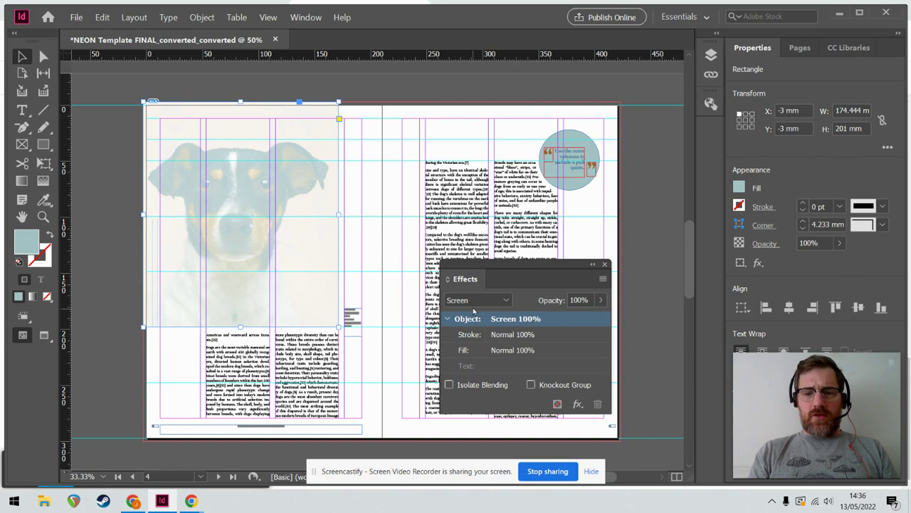
click(474, 302)
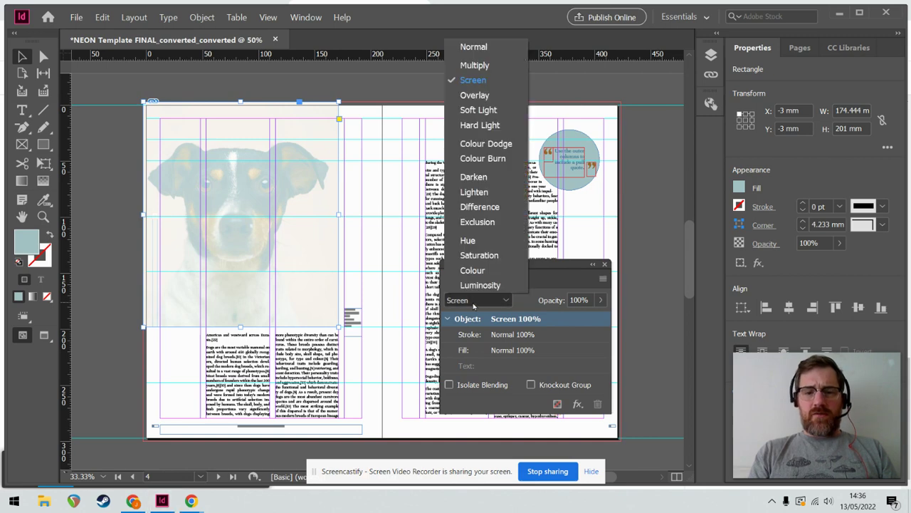
click(471, 97)
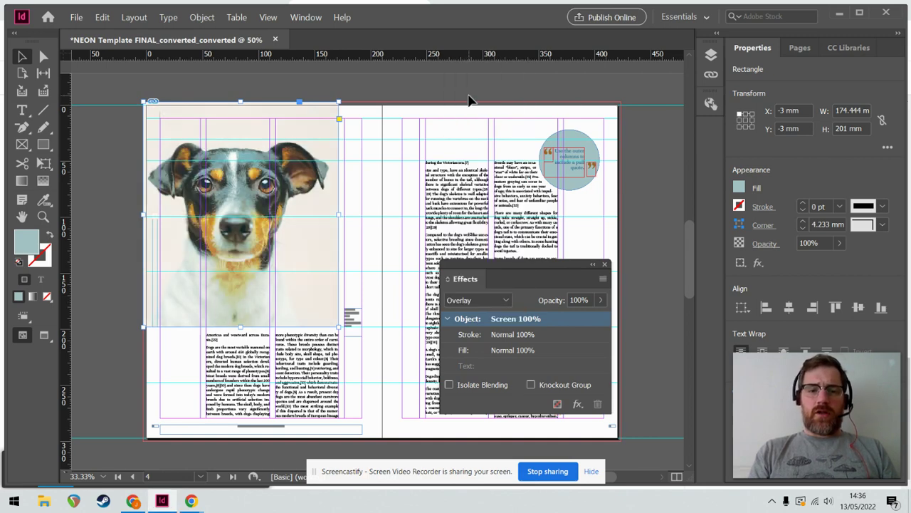
click(474, 303)
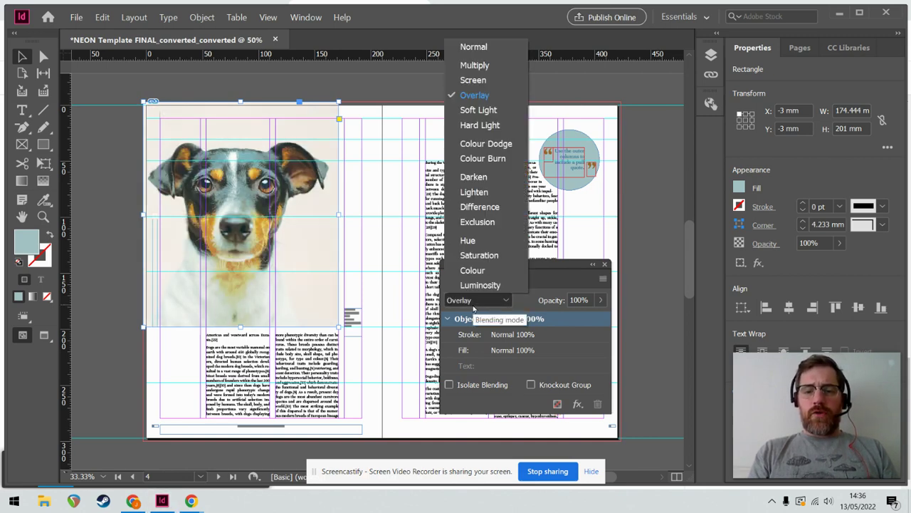
click(474, 246)
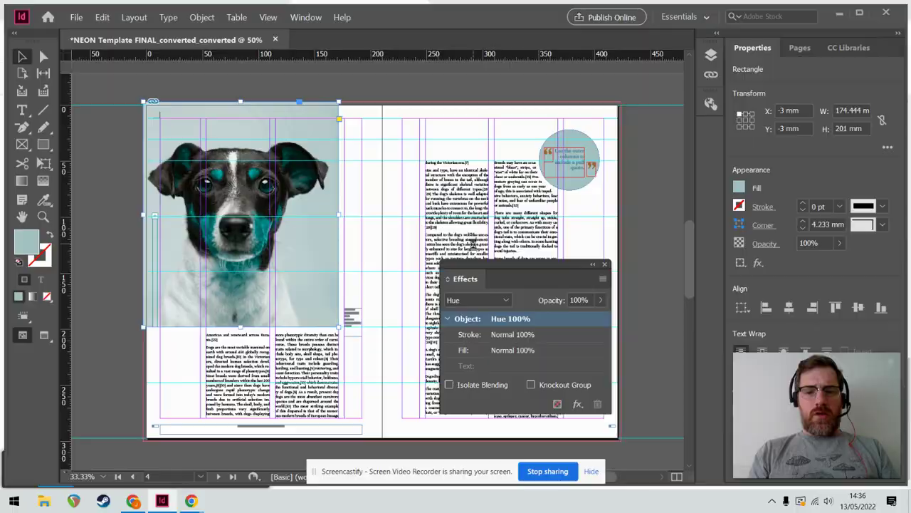
Preview the spread in Presentation mode, then reselect the duck-egg rectangle.
key(shift+w)
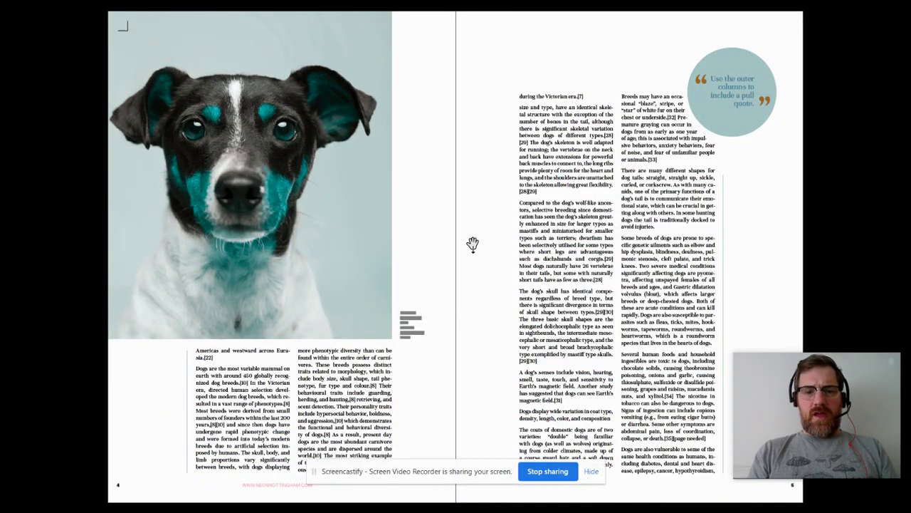
key(Escape)
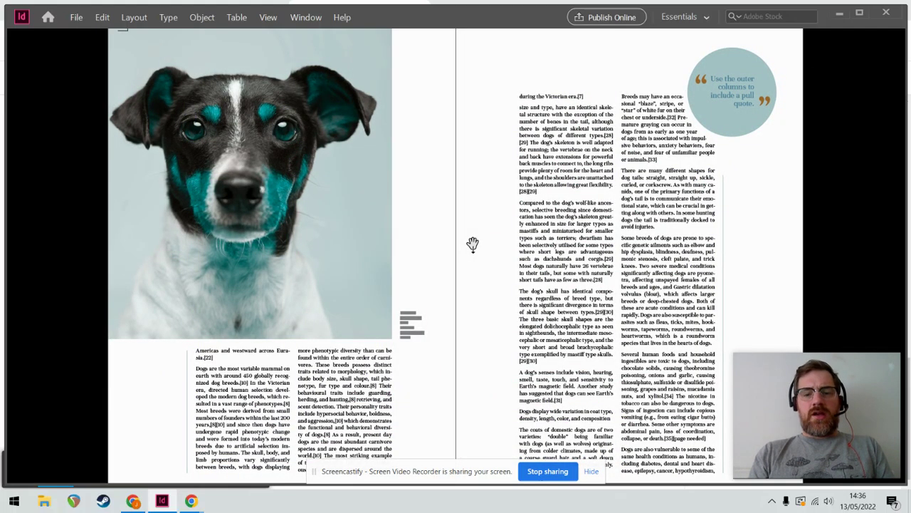
click(493, 301)
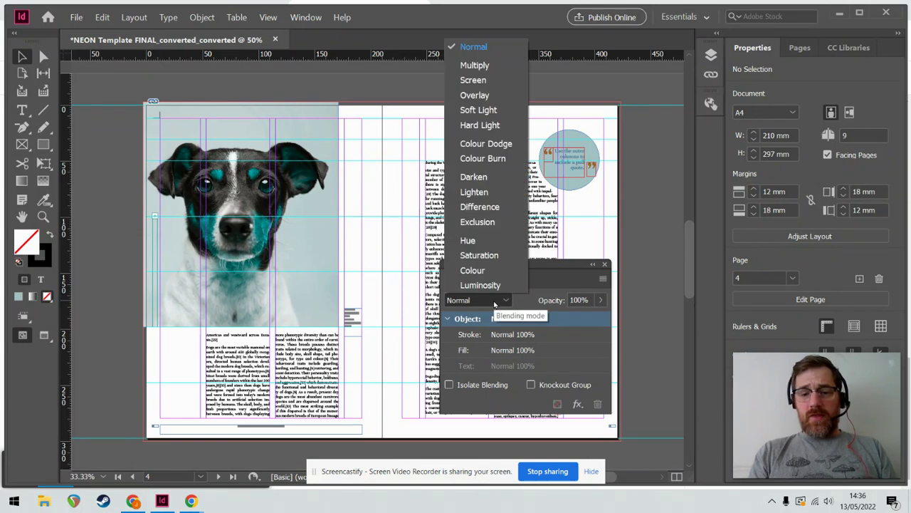
click(495, 302)
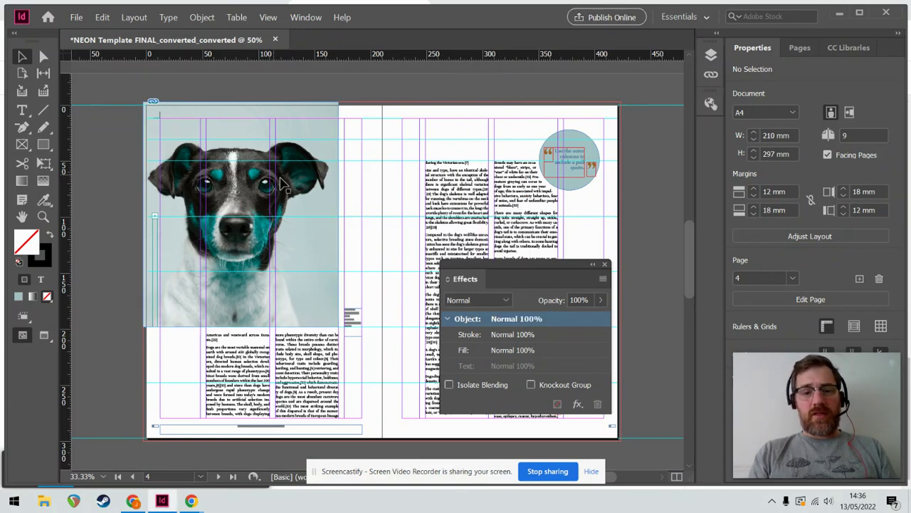
click(284, 183)
Try Lighten, then set the rectangle's blend to Darken and preview it full-screen.
click(477, 300)
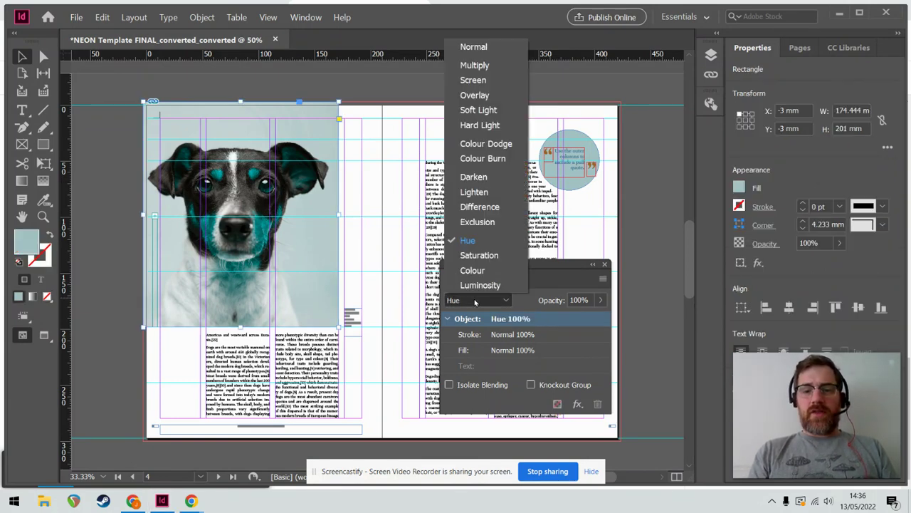
click(473, 191)
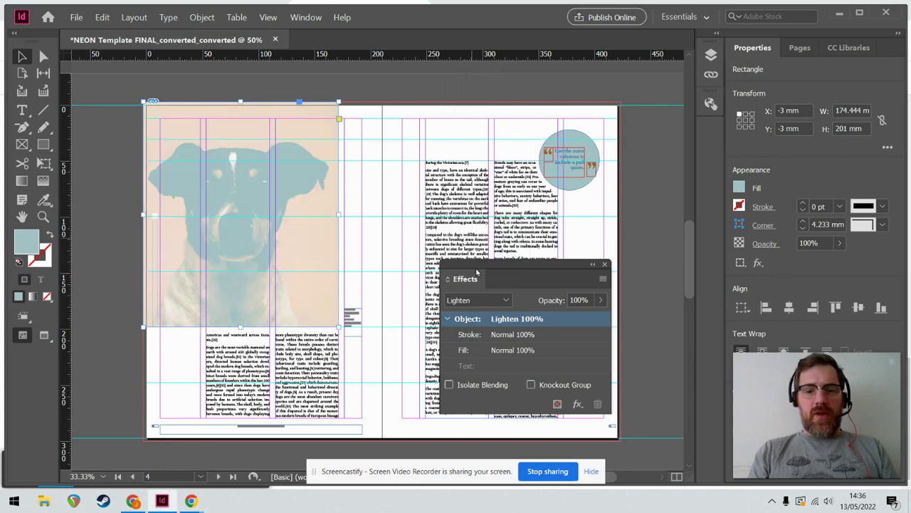
click(483, 305)
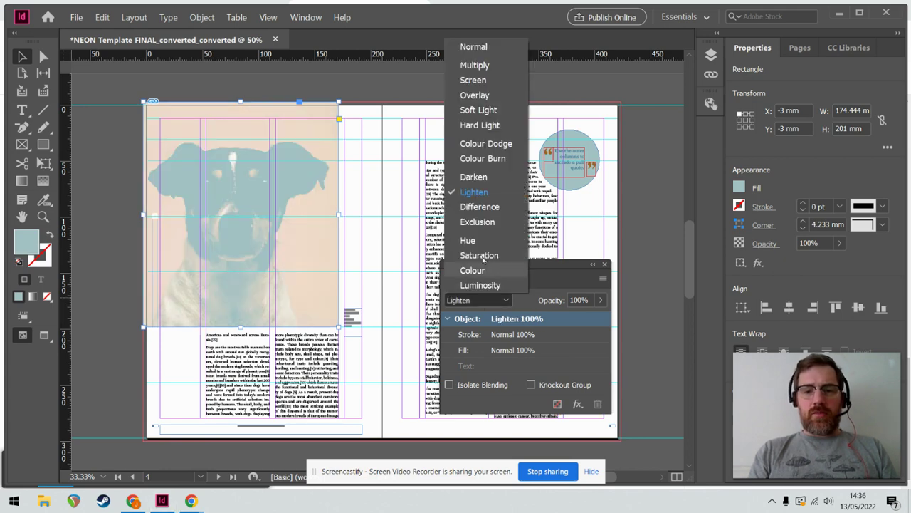
click(473, 178)
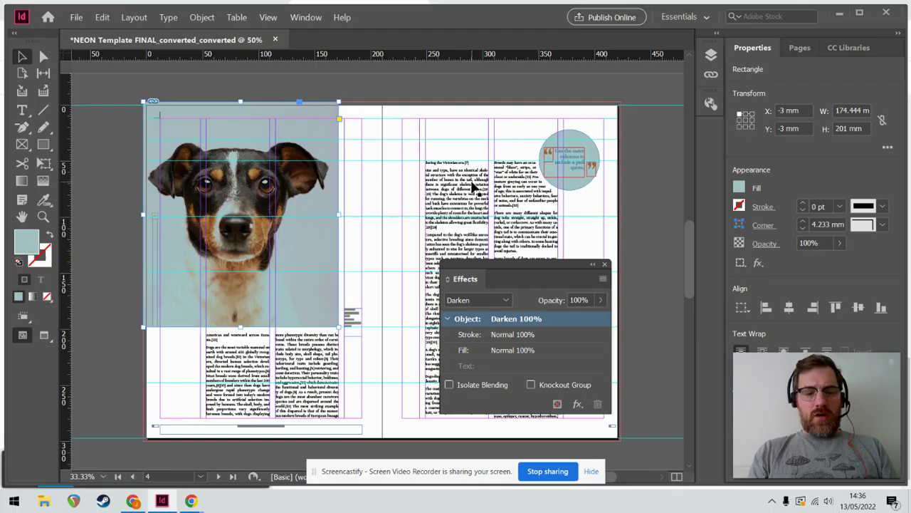
key(shift+w)
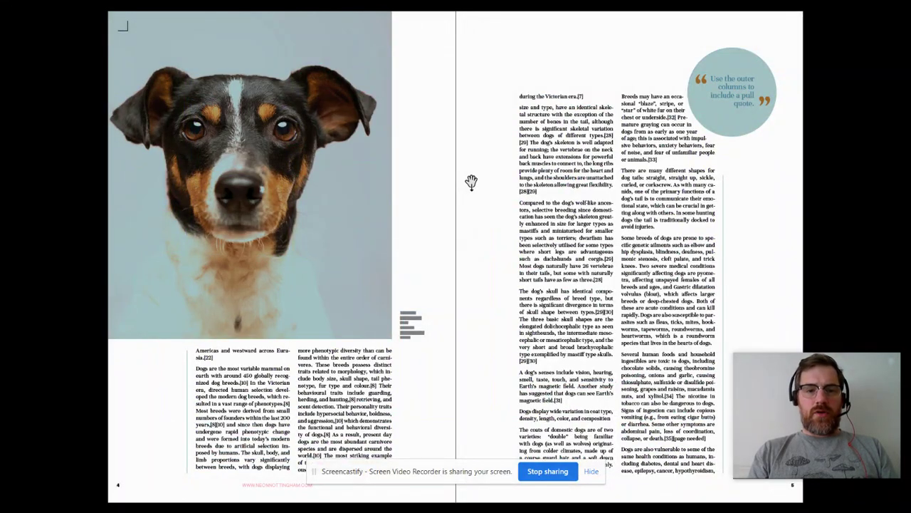
key(shift+w)
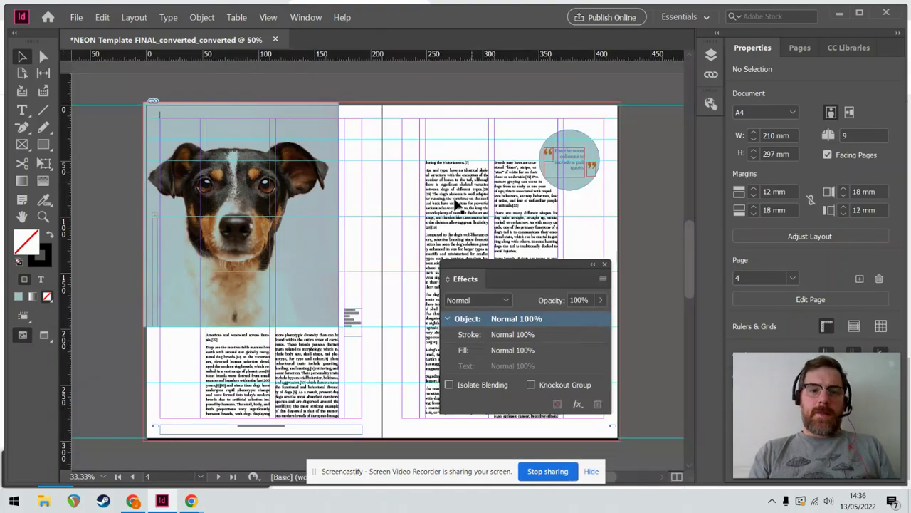